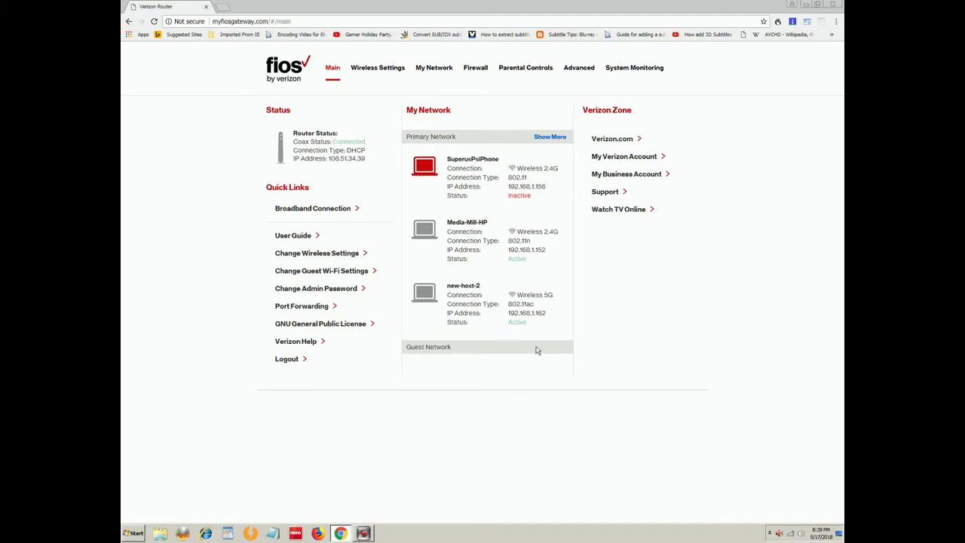
# Step: Open the router's firewall settings past the warning and review the DMZ Host, Port Triggering and Port Forwarding pages
pyautogui.click(476, 68)
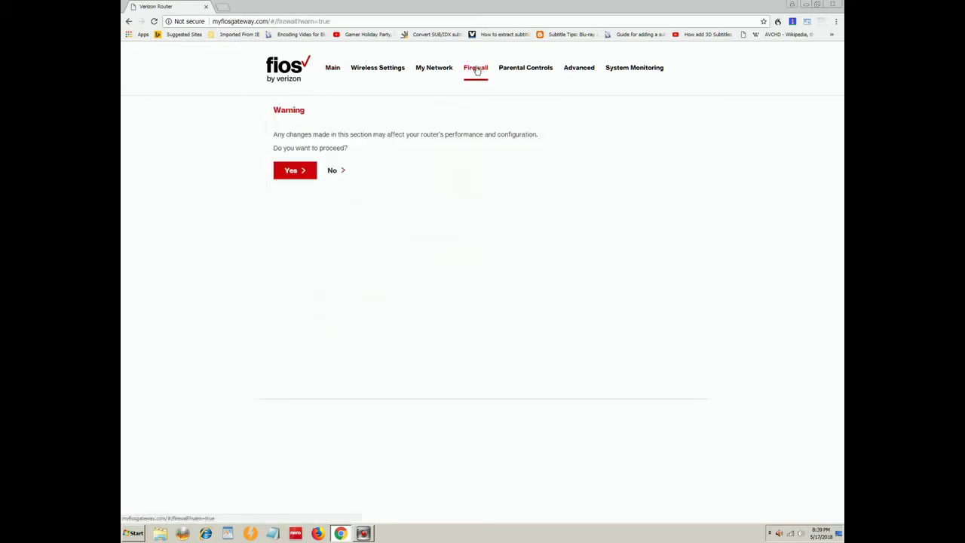
pyautogui.click(296, 169)
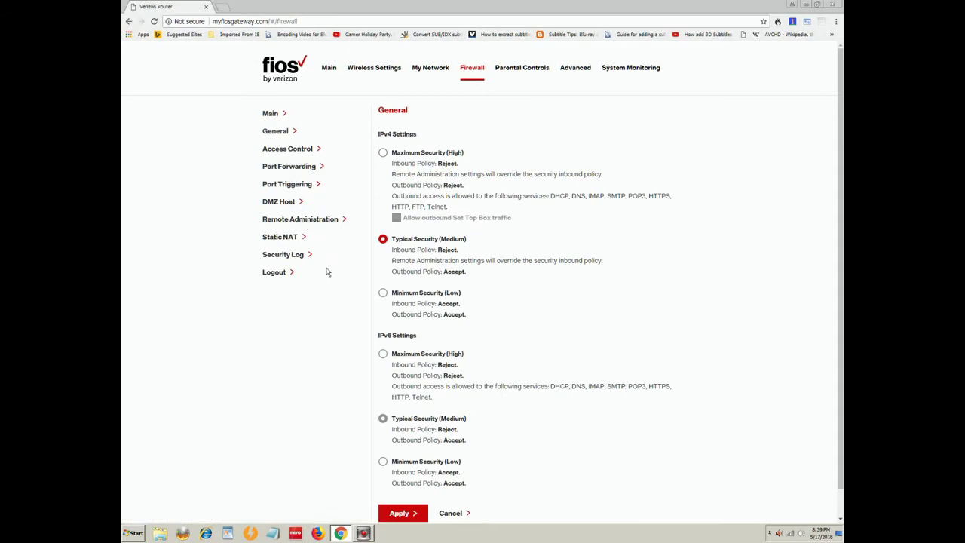
pyautogui.click(278, 202)
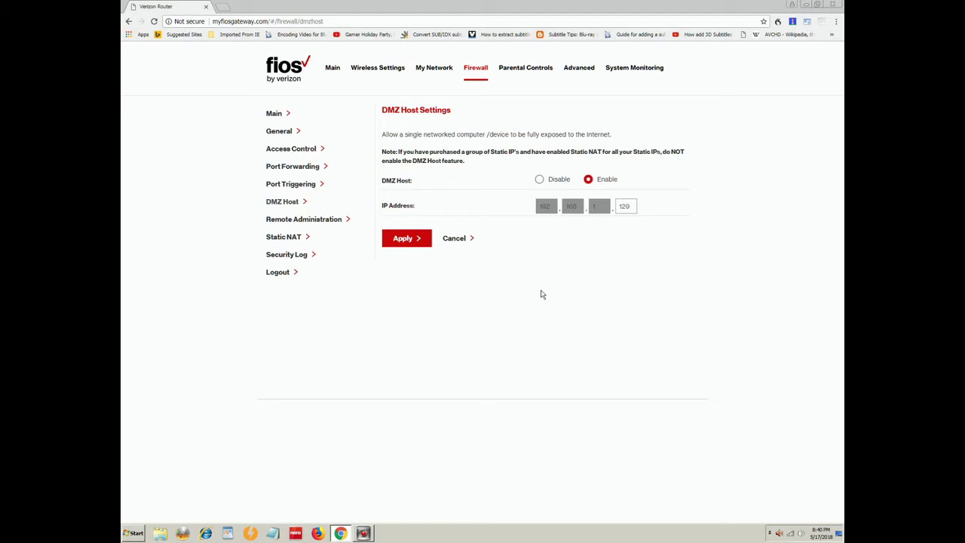
pyautogui.click(297, 186)
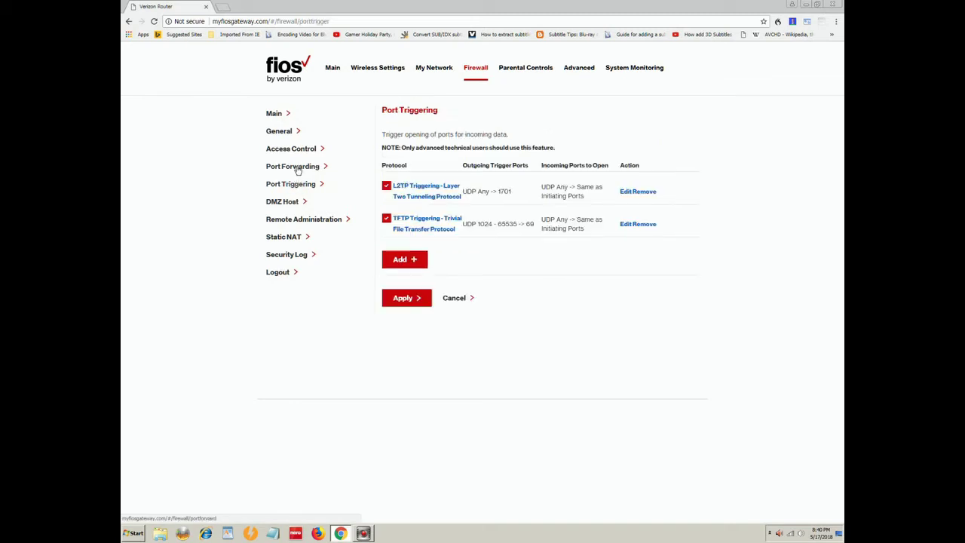
pyautogui.click(298, 170)
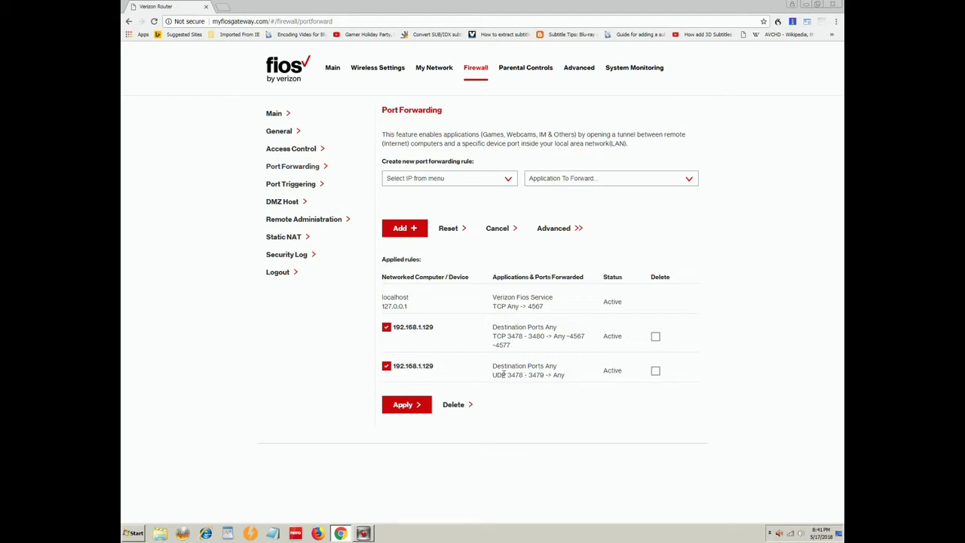
# Step: Draft a port forwarding rule using Specify IP and Custom Ports, and view the available protocol choices without adding it
pyautogui.click(508, 179)
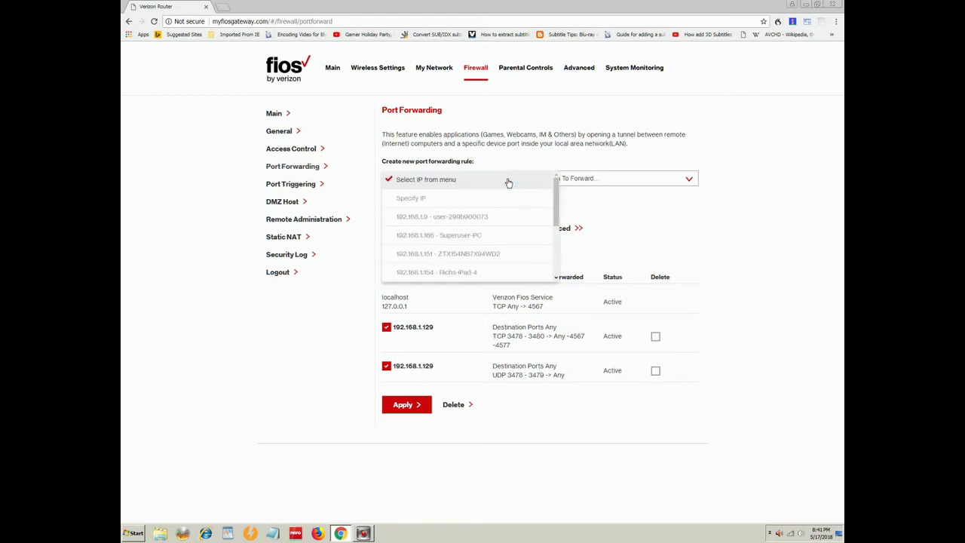
pyautogui.click(419, 200)
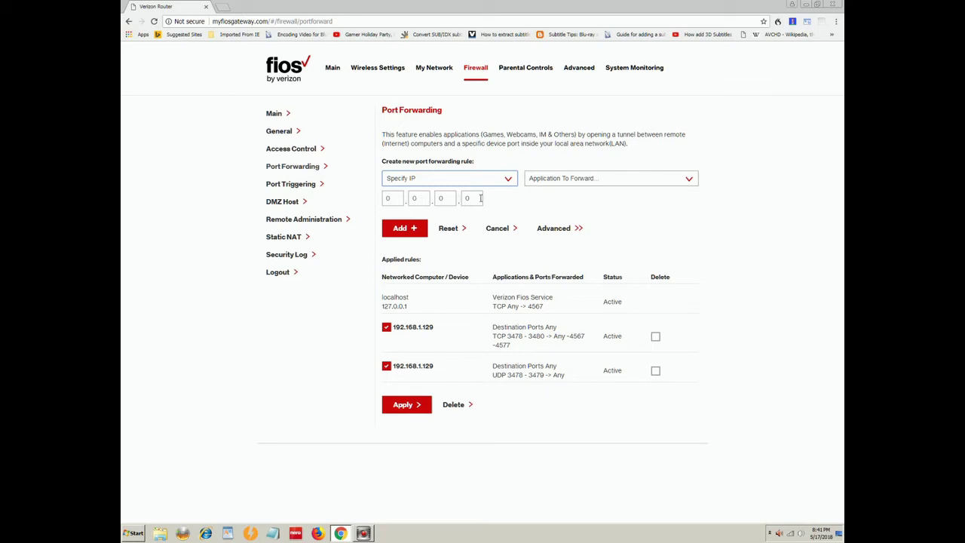
pyautogui.click(688, 180)
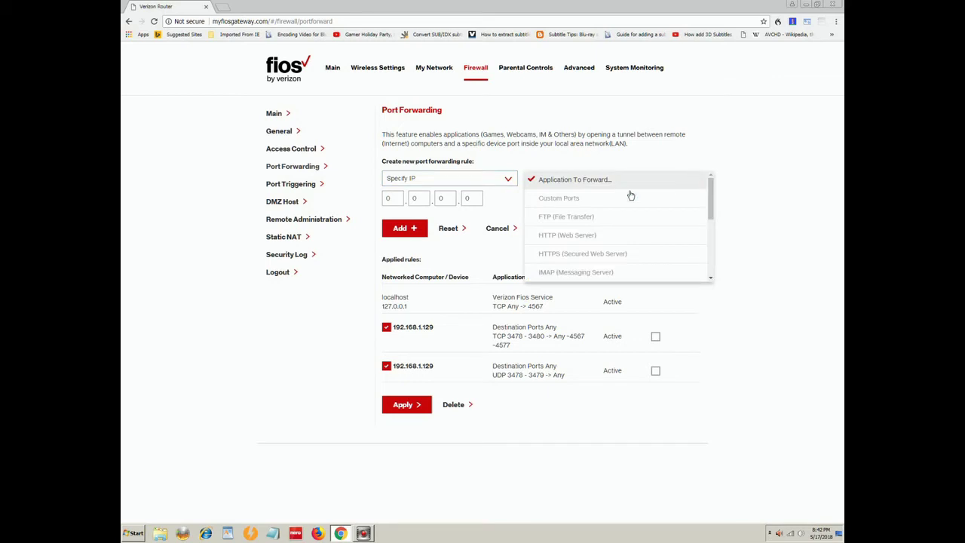
pyautogui.click(579, 198)
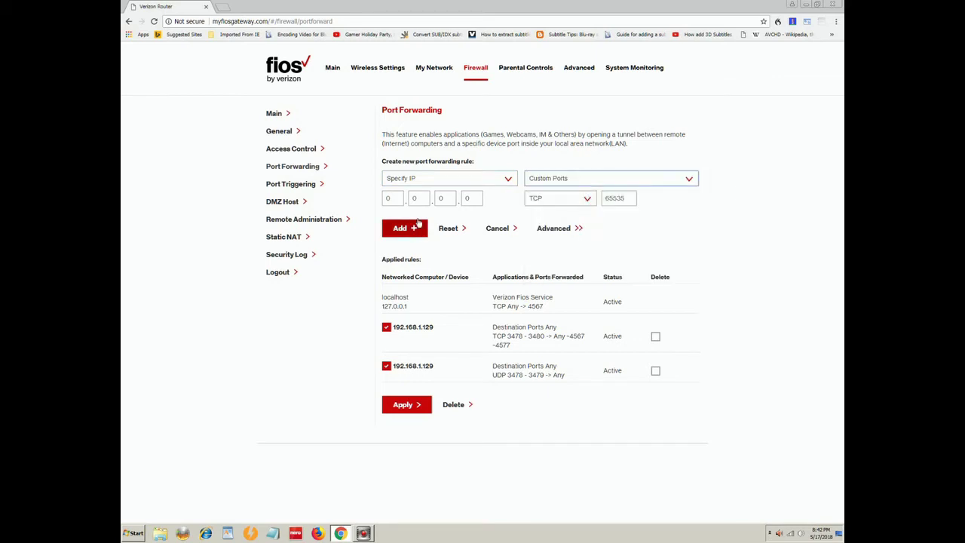
pyautogui.click(586, 200)
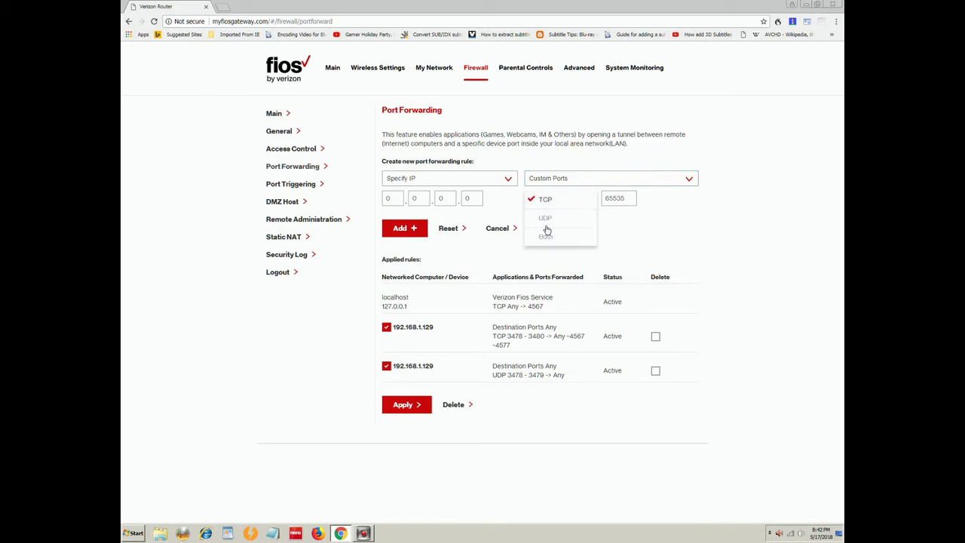
pyautogui.click(673, 223)
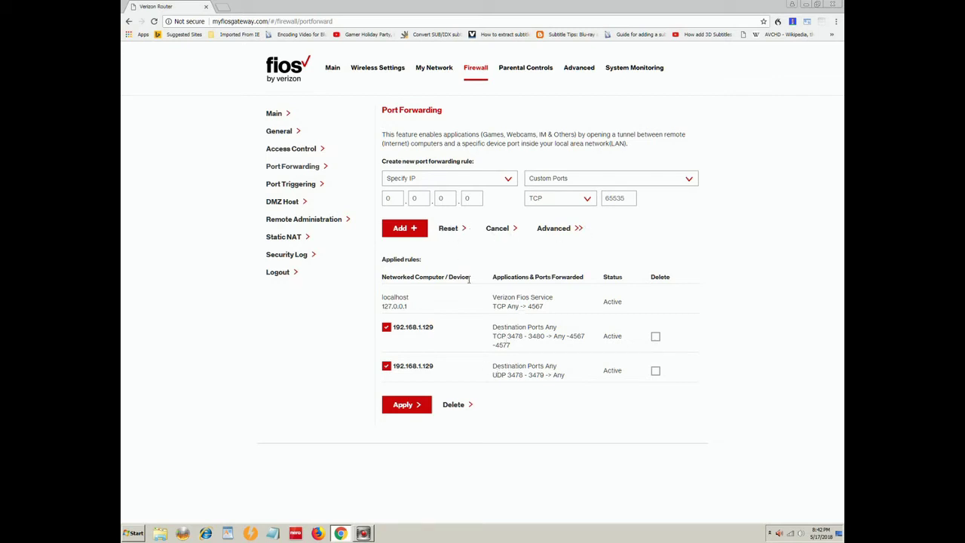
# Step: Log out of the router's administration site
pyautogui.click(273, 273)
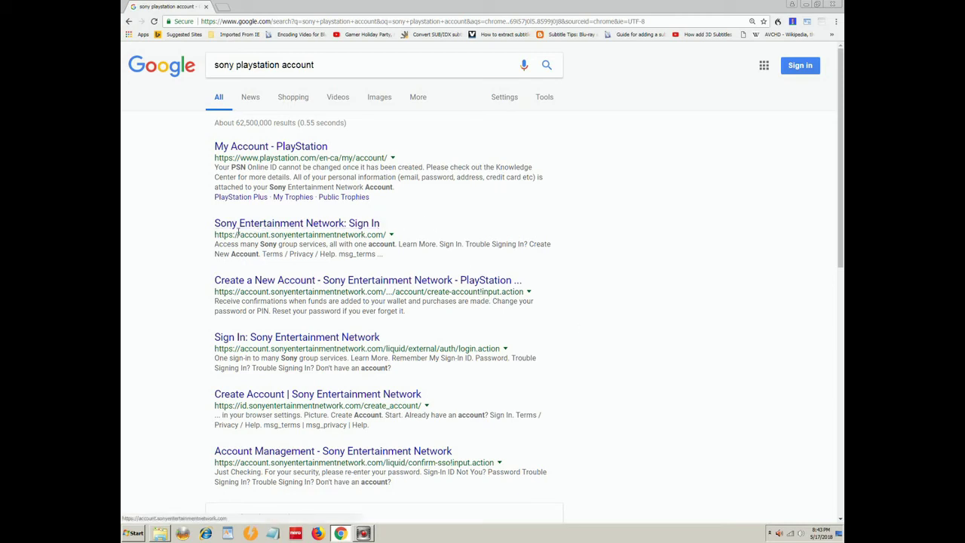
# Step: Open the Sony Entertainment Network sign-in page from the search results and sign in with the account e-mail and password
pyautogui.click(296, 223)
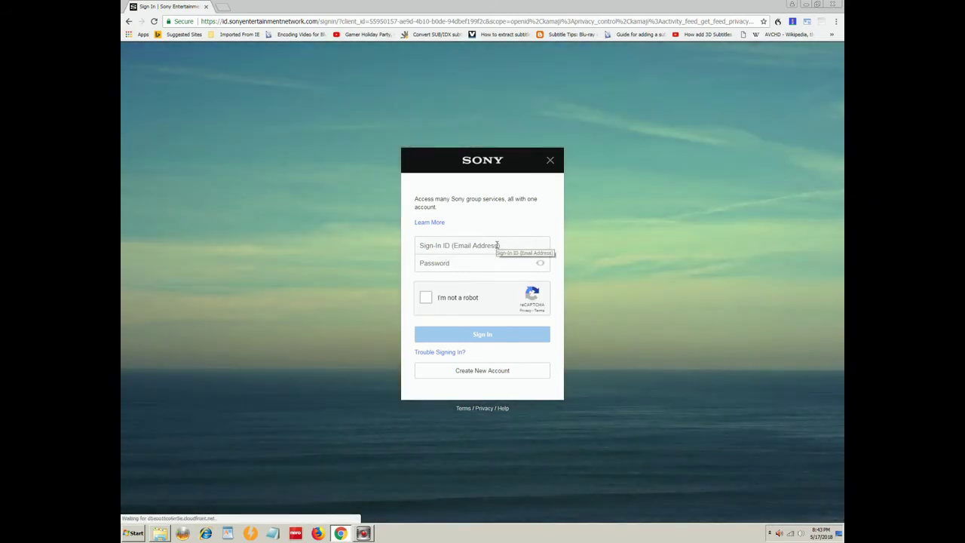
pyautogui.click(496, 245)
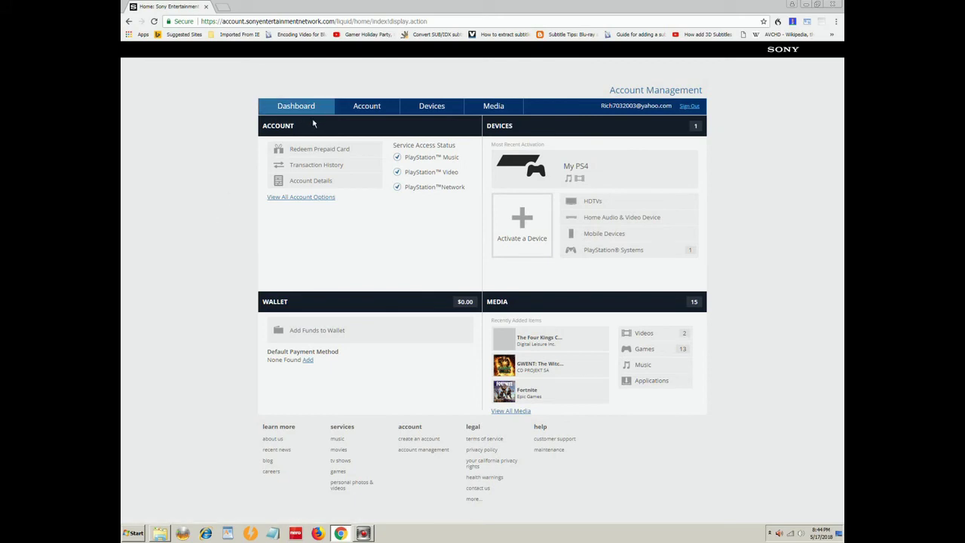
# Step: Open the PlayStation account's security settings and follow the link to the 2-Step Verification page
pyautogui.click(361, 108)
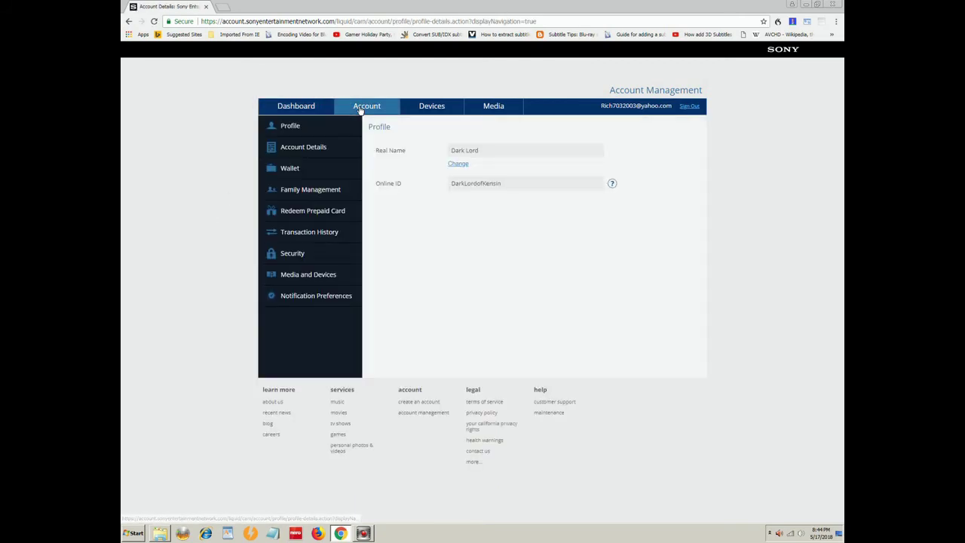
pyautogui.click(289, 256)
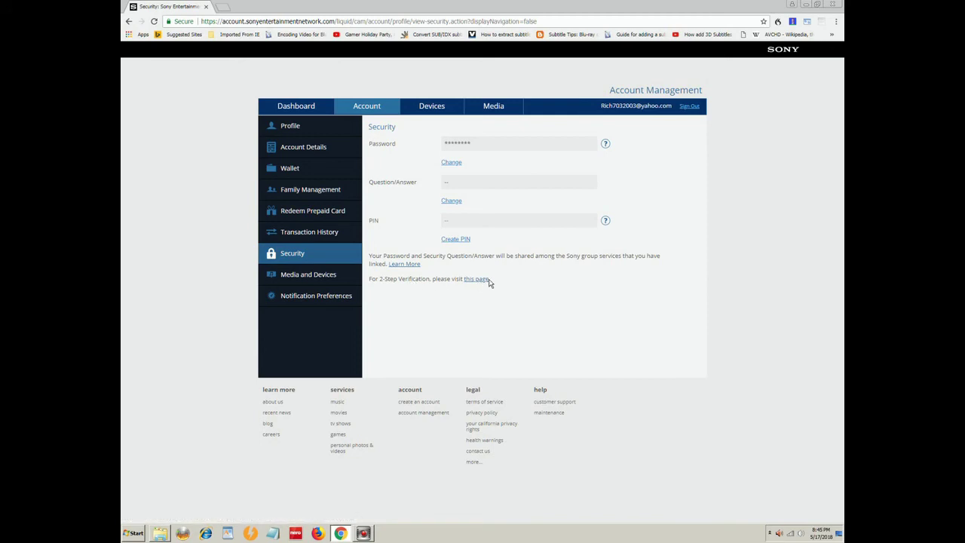
pyautogui.click(480, 280)
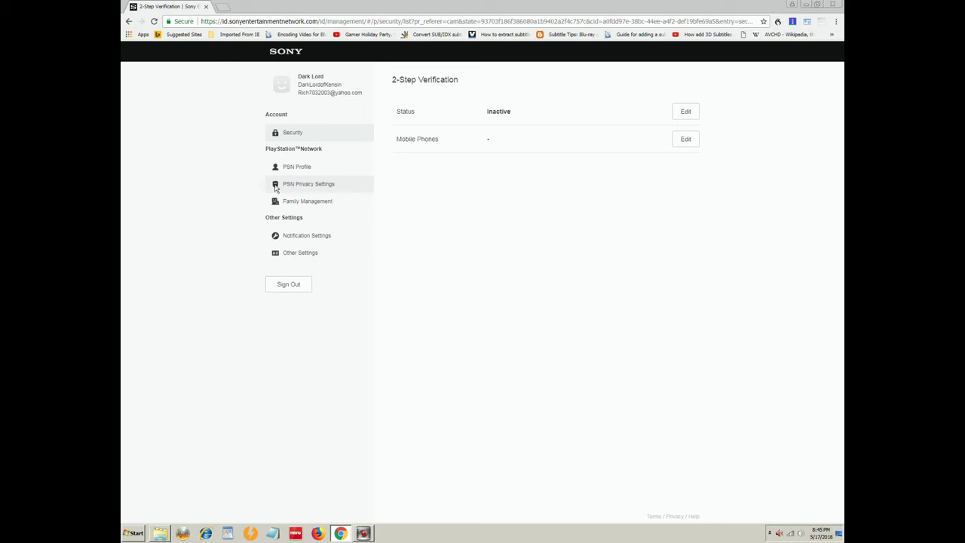
# Step: In the PSN privacy settings for Gaming | Media, set Activities to Friends Only and save
pyautogui.click(276, 189)
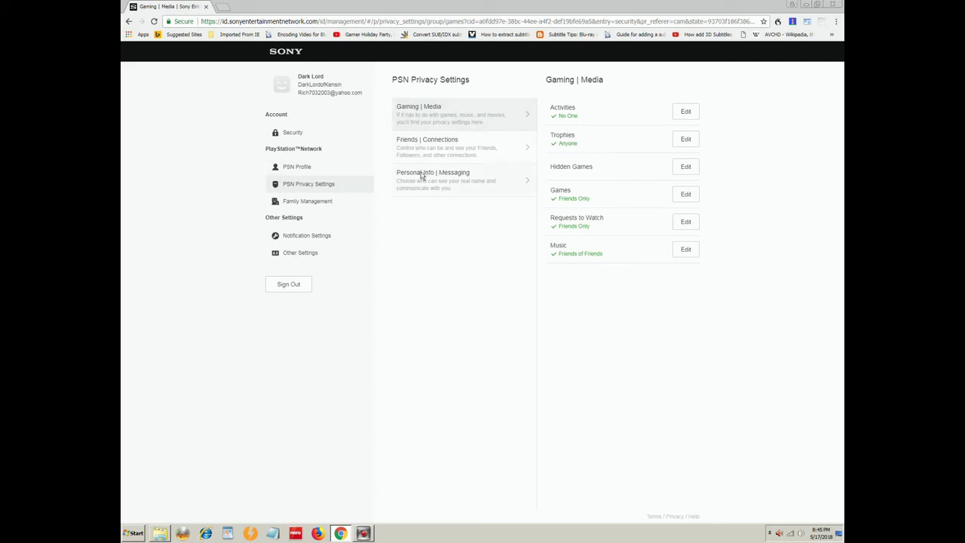
pyautogui.click(410, 110)
pyautogui.click(685, 113)
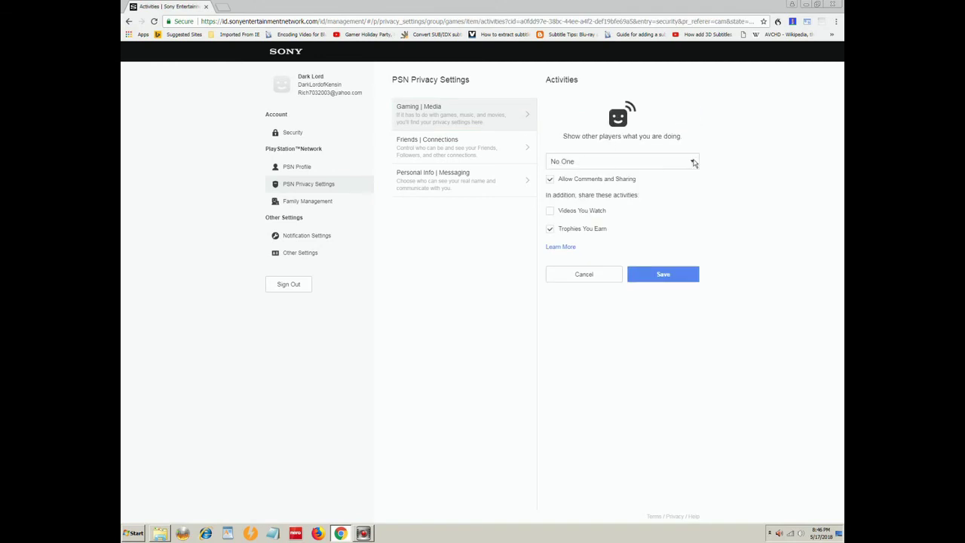
pyautogui.click(692, 159)
pyautogui.click(663, 181)
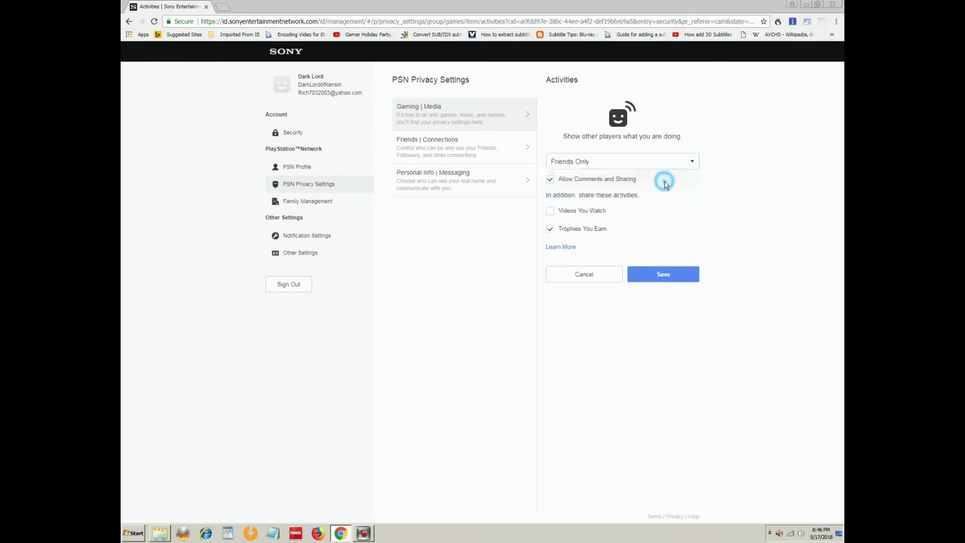
pyautogui.click(693, 275)
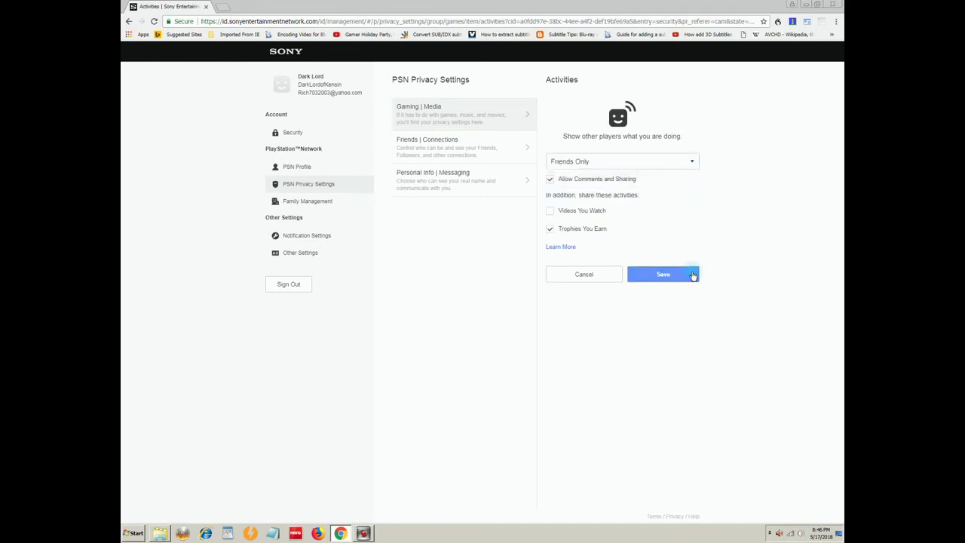
# Step: Under Friends | Connections, set who can see the Friends list to Friends Only and save
pyautogui.click(427, 148)
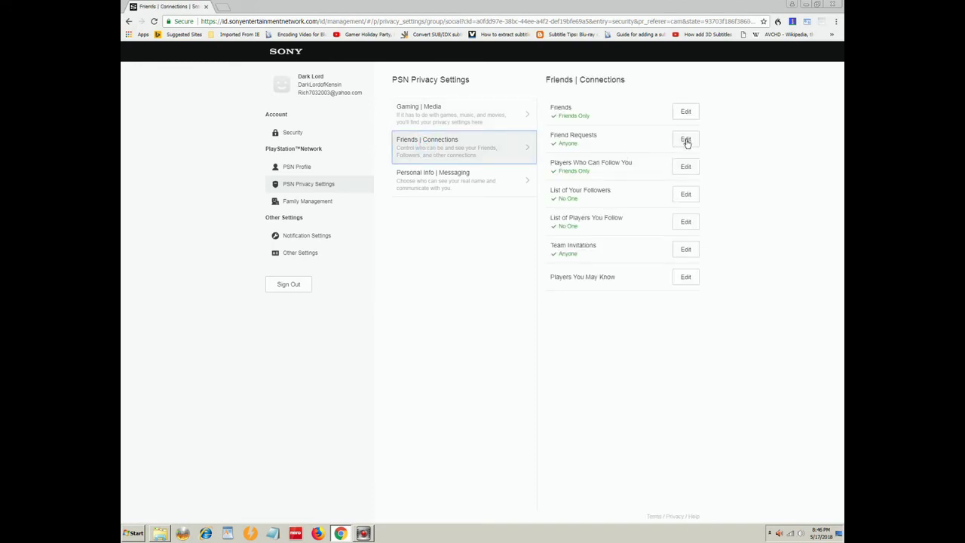
pyautogui.click(686, 113)
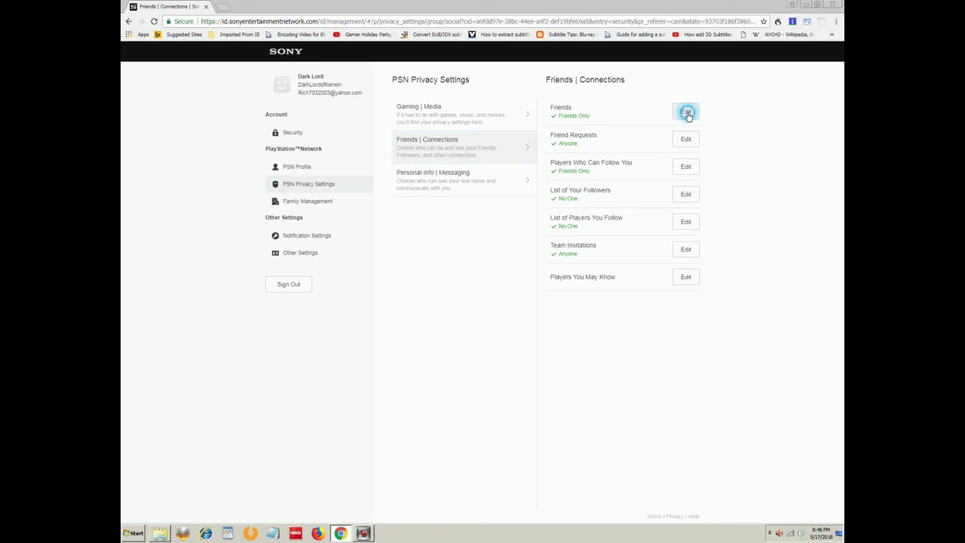
pyautogui.click(691, 170)
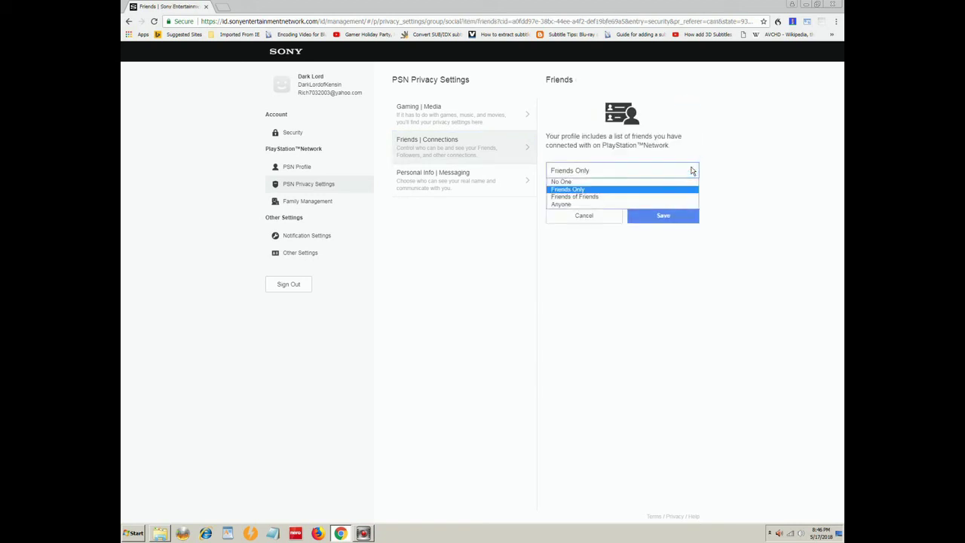
pyautogui.click(653, 190)
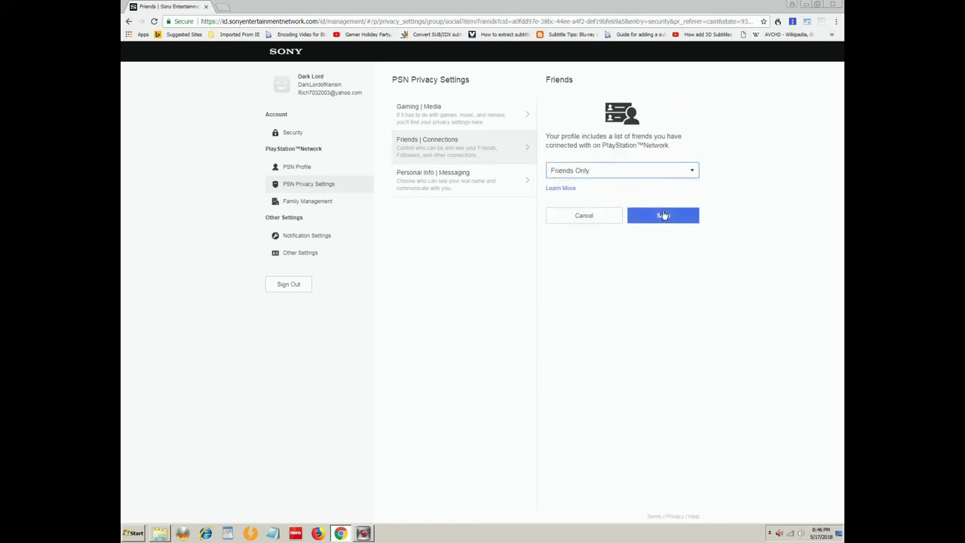
pyautogui.click(662, 215)
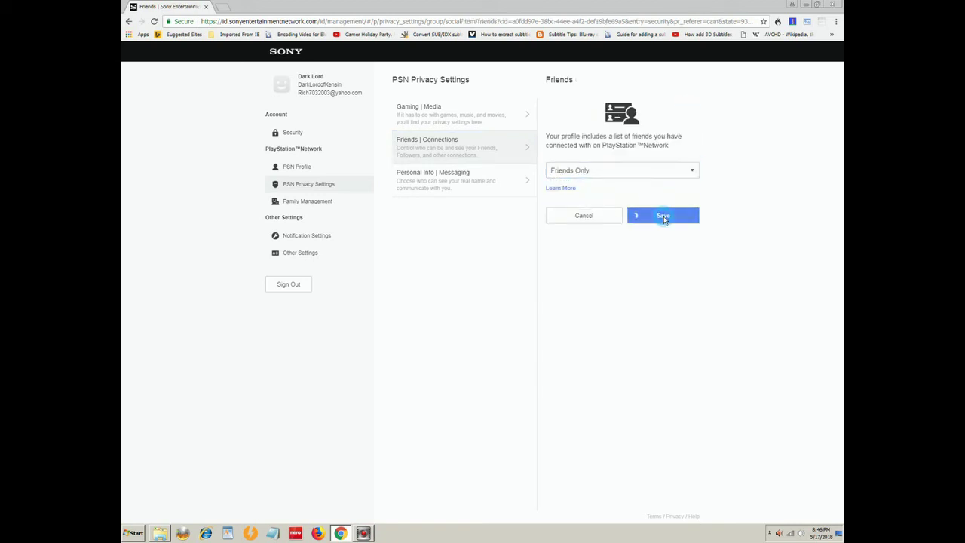
# Step: Under Personal Info | Messaging, set Real Name in Search to Anyone and save
pyautogui.click(450, 178)
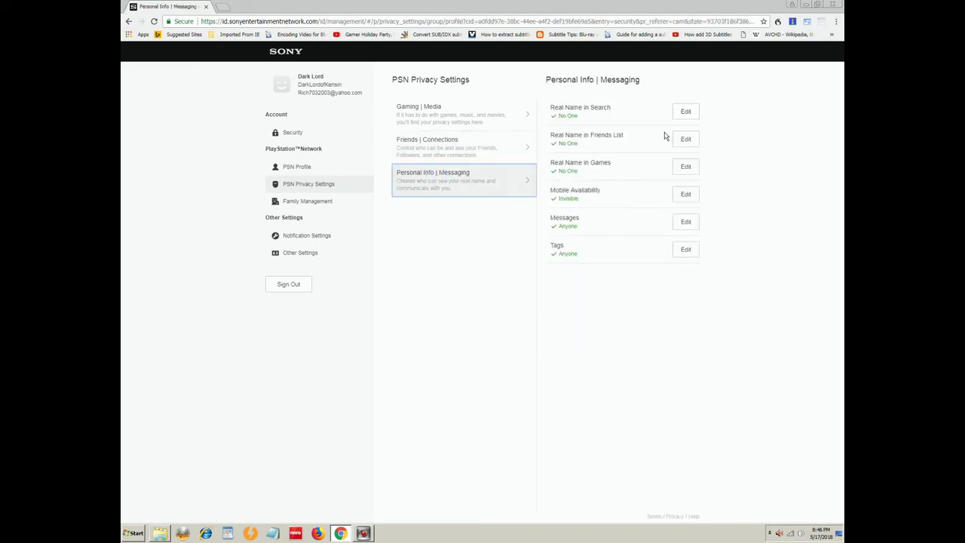
pyautogui.click(685, 112)
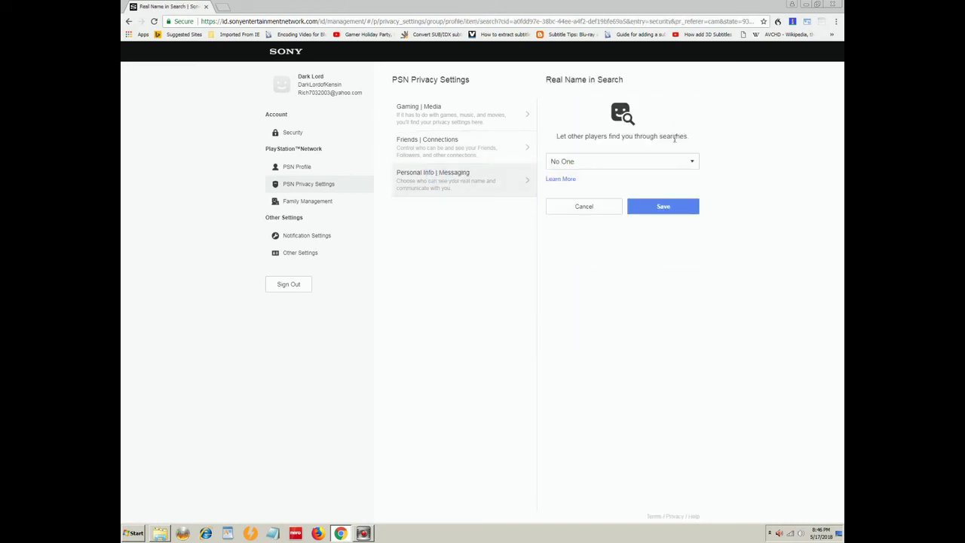
pyautogui.click(686, 164)
pyautogui.click(668, 179)
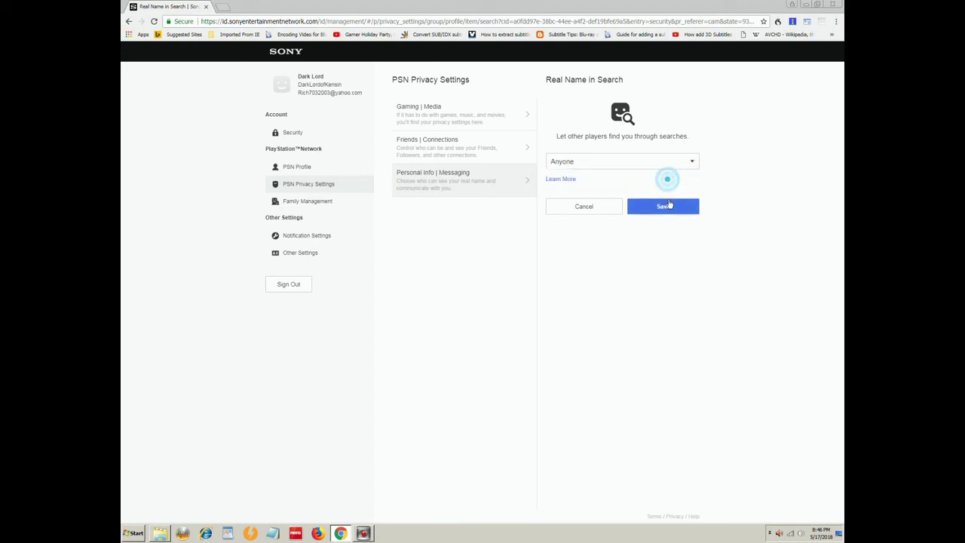
pyautogui.click(667, 208)
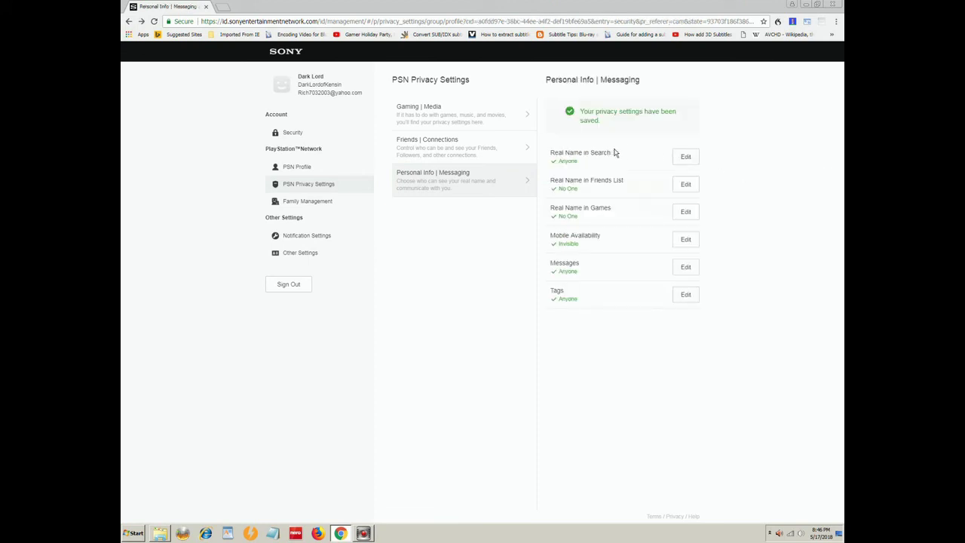
# Step: Set Real Name in Search to No One, save it, and sign out of the Sony account
pyautogui.click(691, 156)
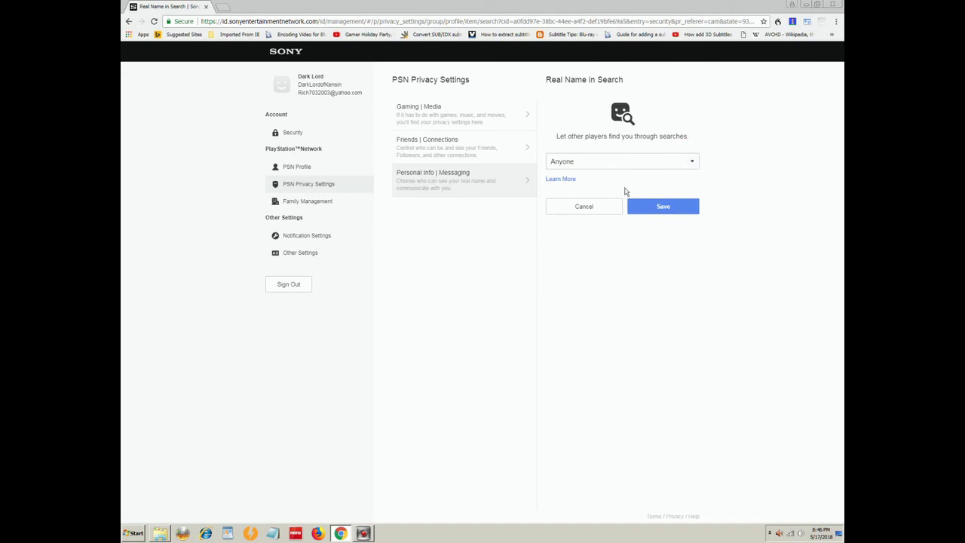
pyautogui.click(628, 161)
pyautogui.click(611, 171)
pyautogui.click(663, 207)
pyautogui.click(292, 284)
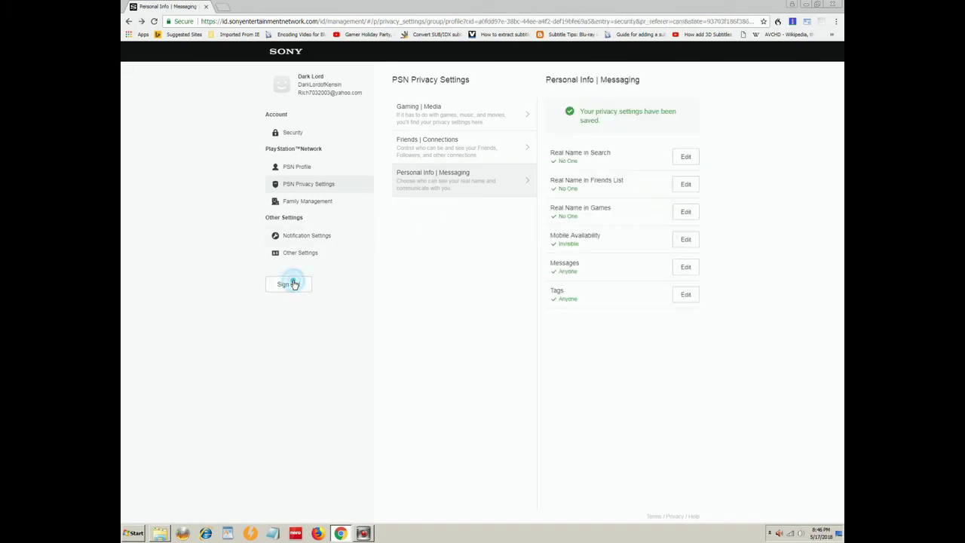